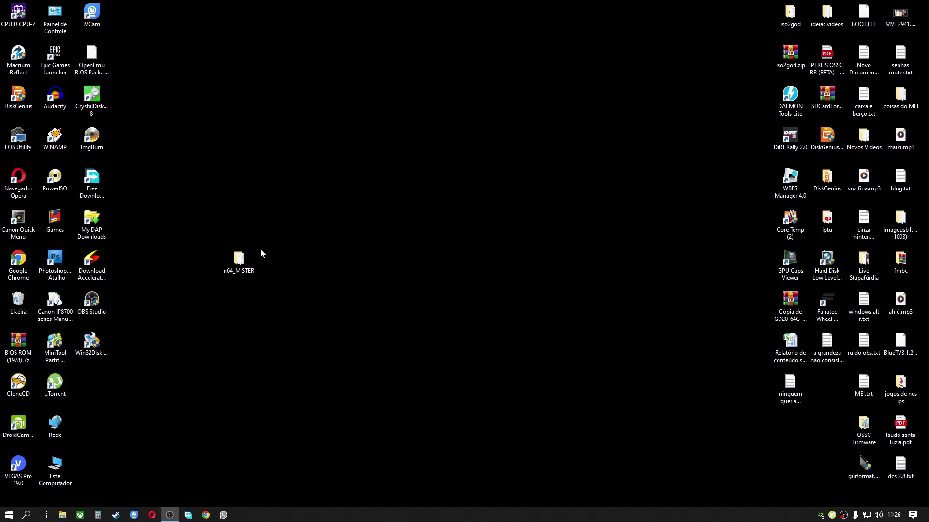
left_click_drag(178, 180, 283, 327)
left_click(201, 192)
left_click_drag(183, 160, 287, 329)
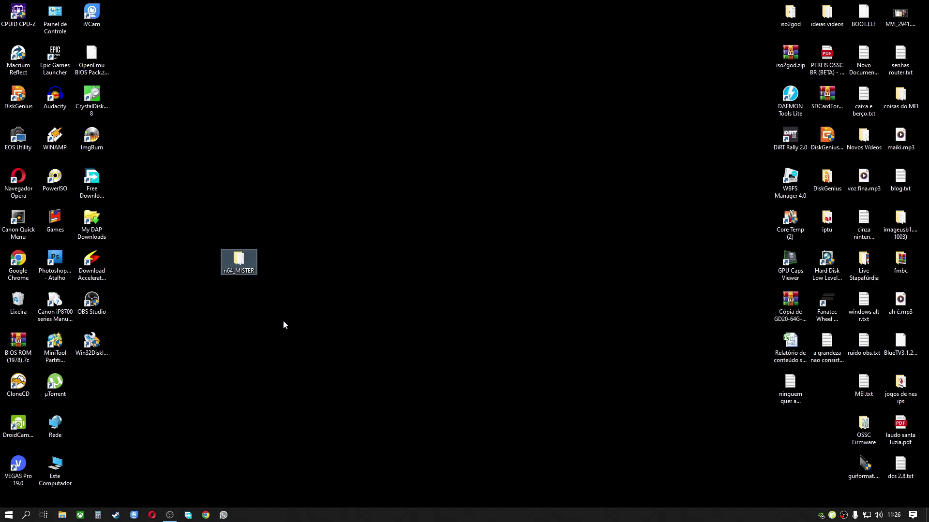
left_click_drag(193, 136, 314, 451)
left_click(245, 286)
left_click_drag(194, 179, 309, 343)
left_click(309, 344)
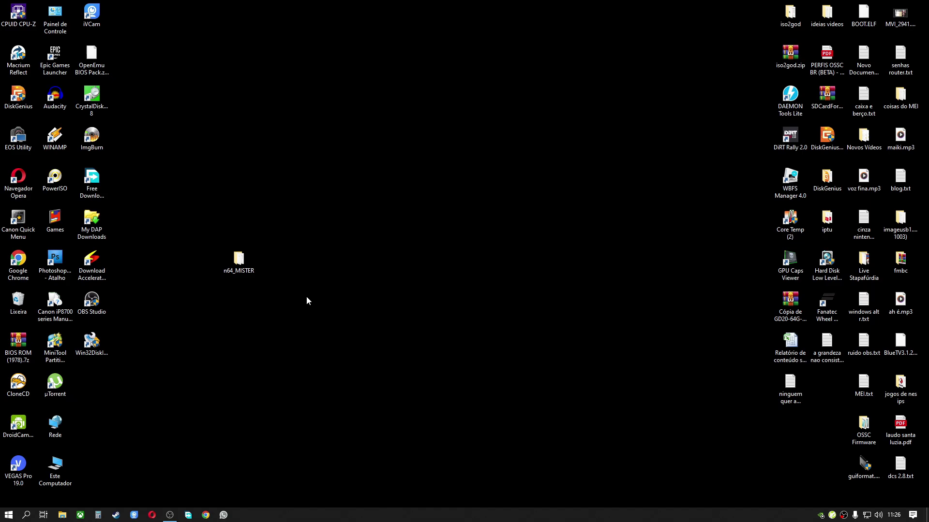
left_click_drag(173, 155, 296, 321)
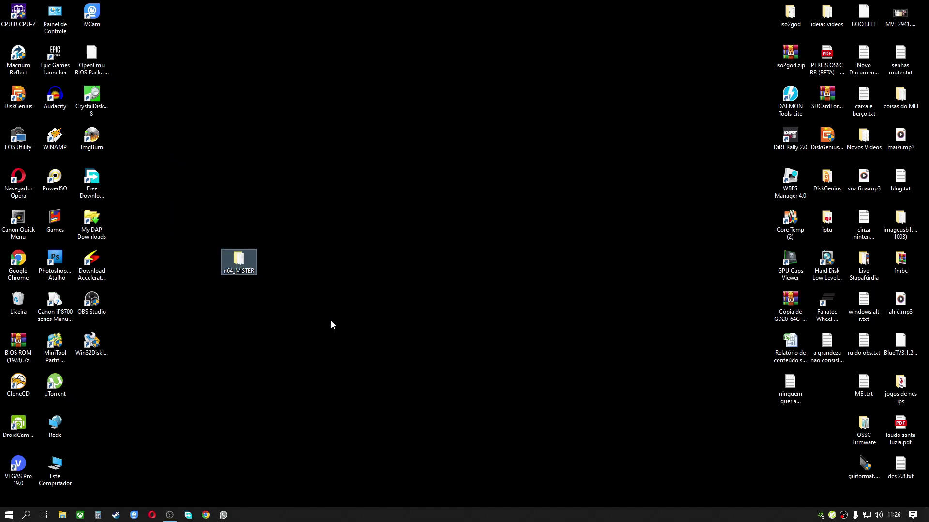
left_click(331, 320)
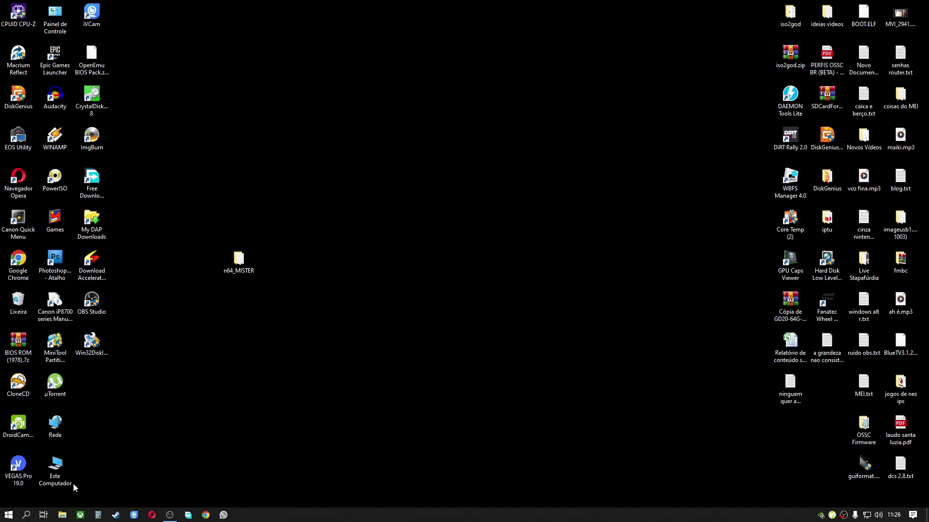
Step: Open a maximized File Explorer window and go to the network location \\mister
left_click(62, 515)
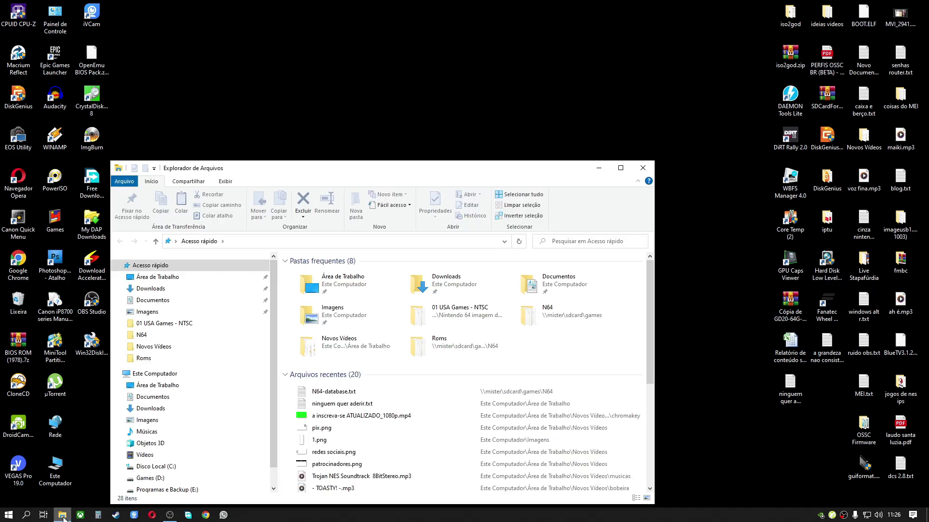
left_click(624, 170)
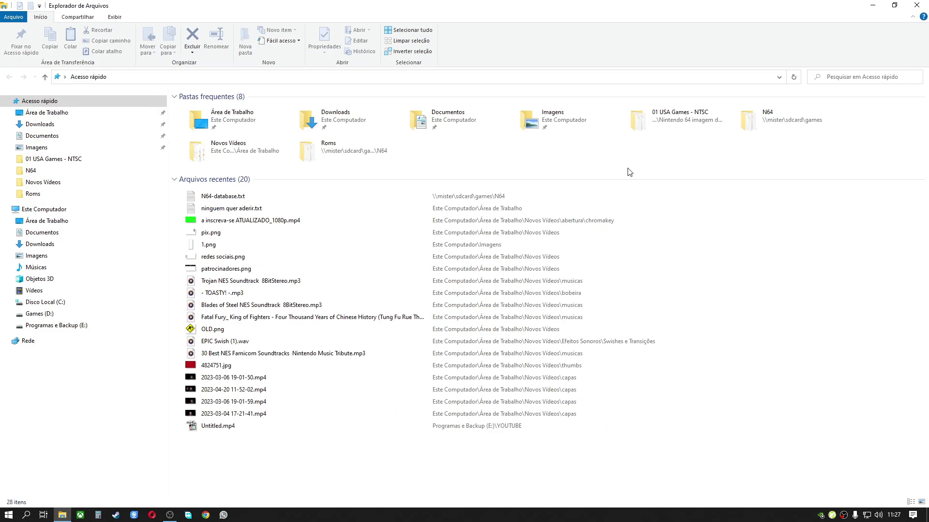
left_click(147, 77)
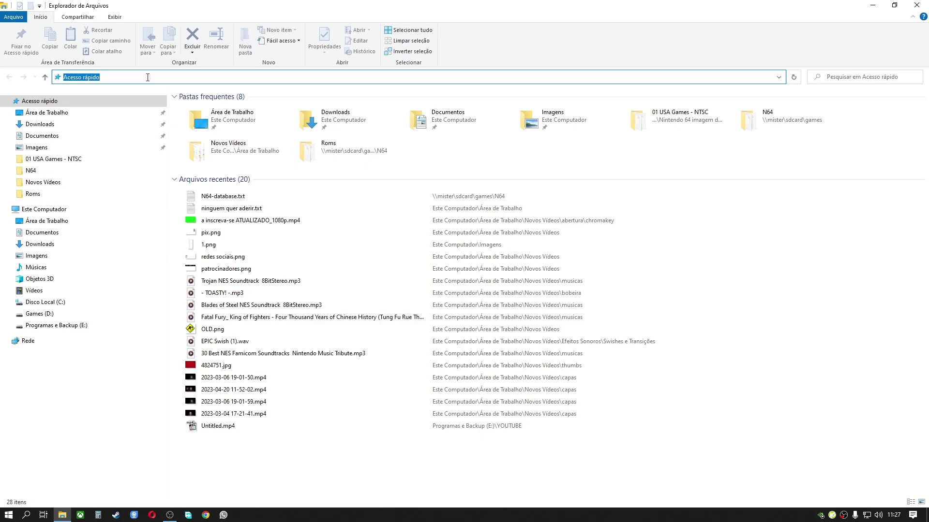
type("z")
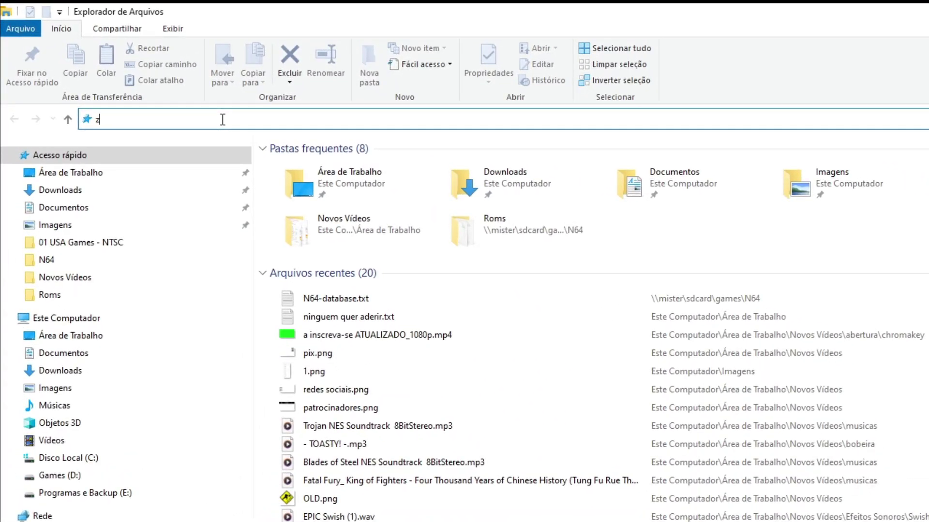
key("BackSpace")
type("\\\\")
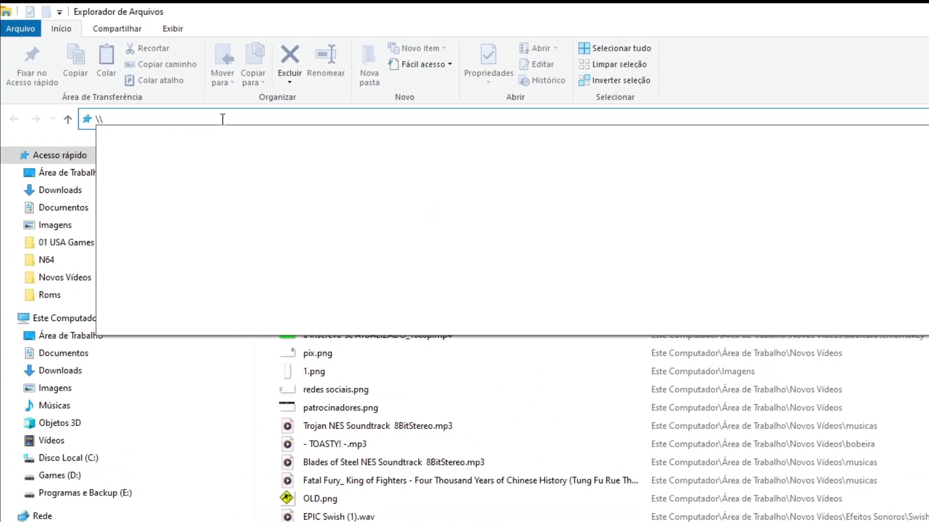
type("mister")
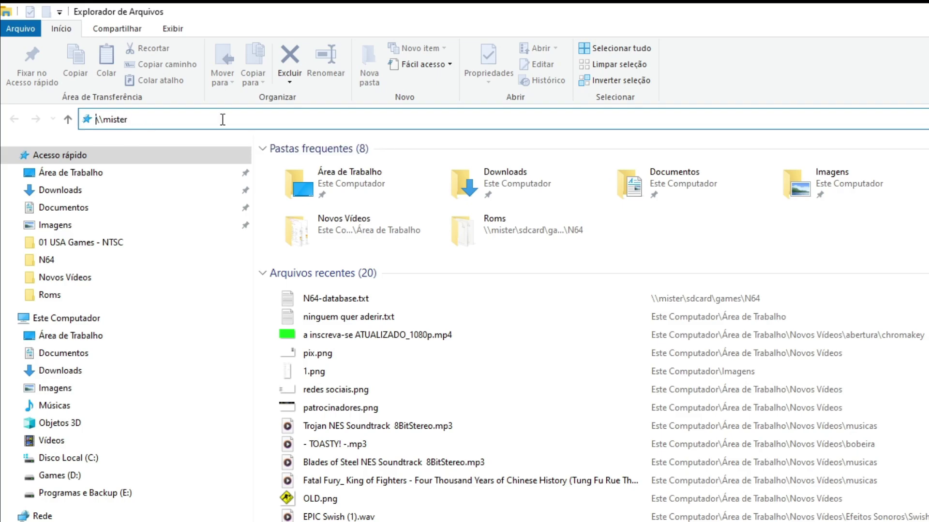
key("Return")
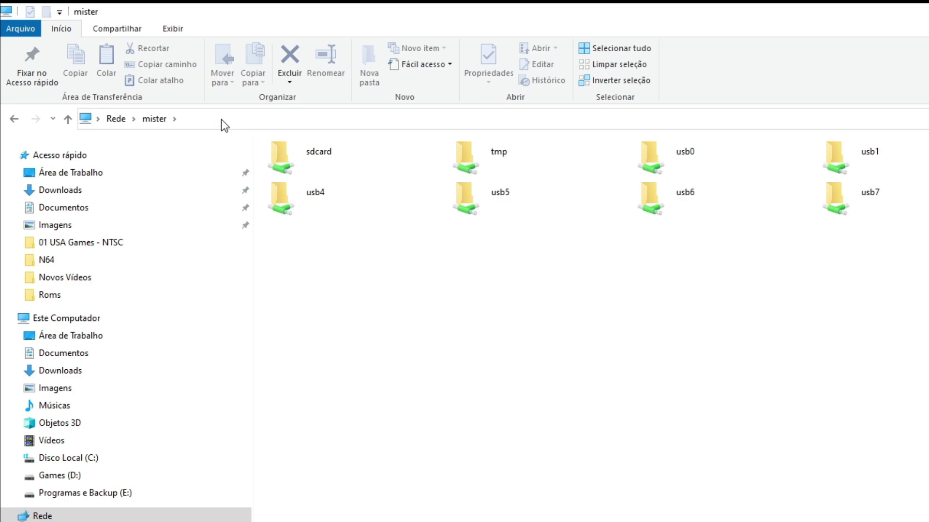
Step: Open the linux folder inside the sdcard share and locate the _samba.sh and samba.sh files
double_click(302, 159)
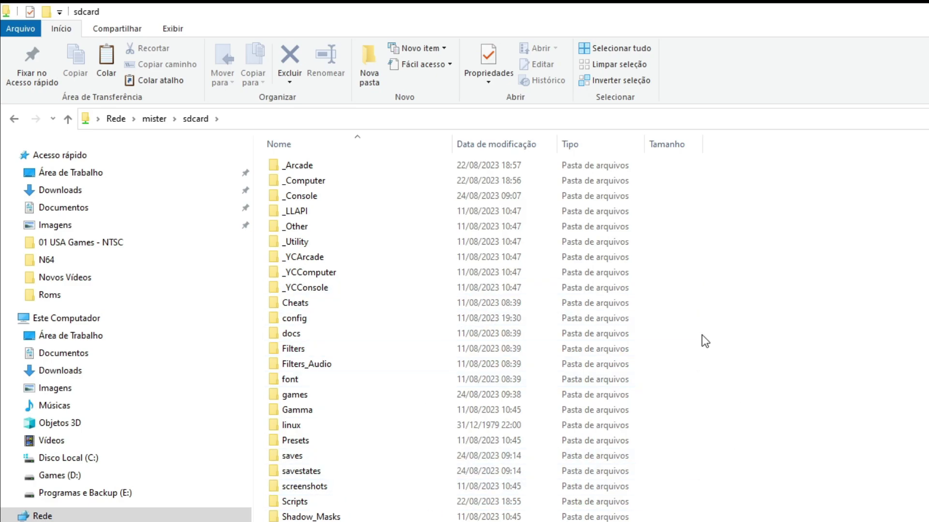
double_click(289, 426)
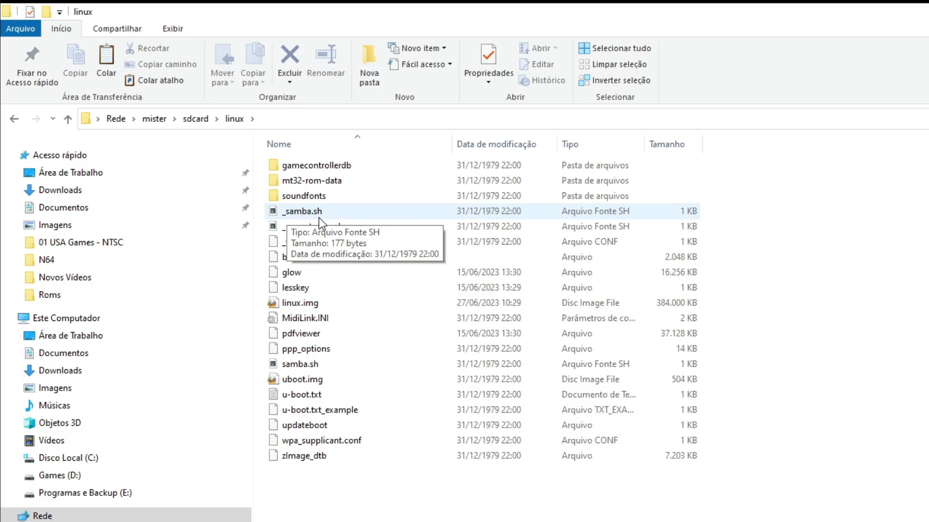
left_click(305, 213)
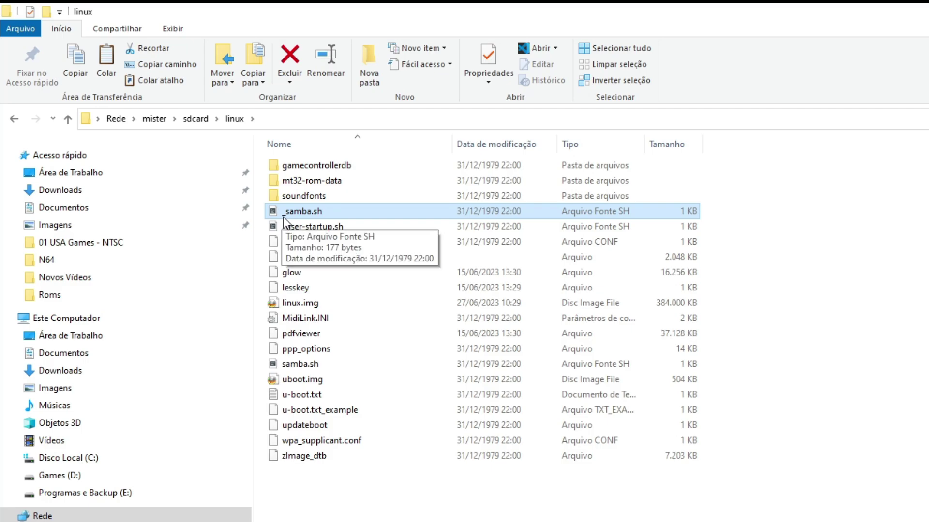
left_click(302, 364)
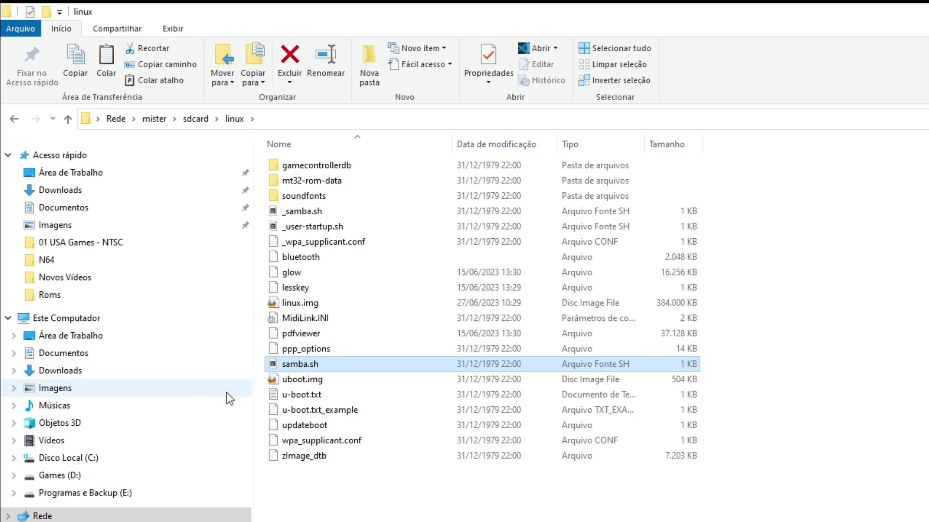
left_click(304, 410)
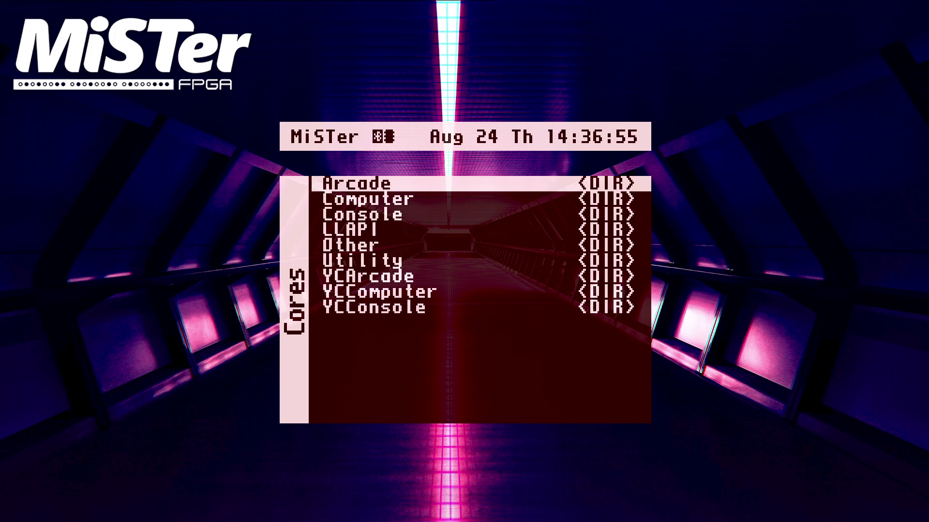
Step: In the MiSTer menu, open Scripts from System Settings and accept the script warning with Yes
key("Right")
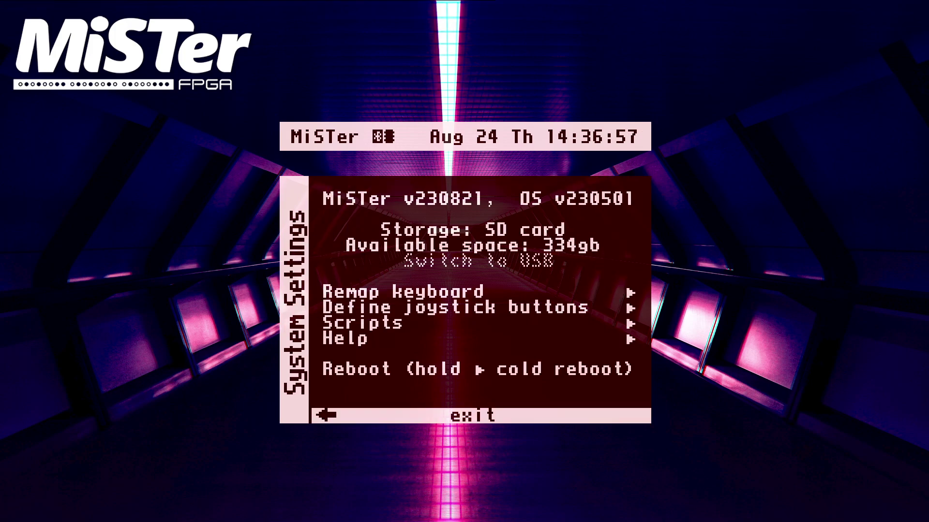
key("Up")
key("Up")
key("Up")
key("Return")
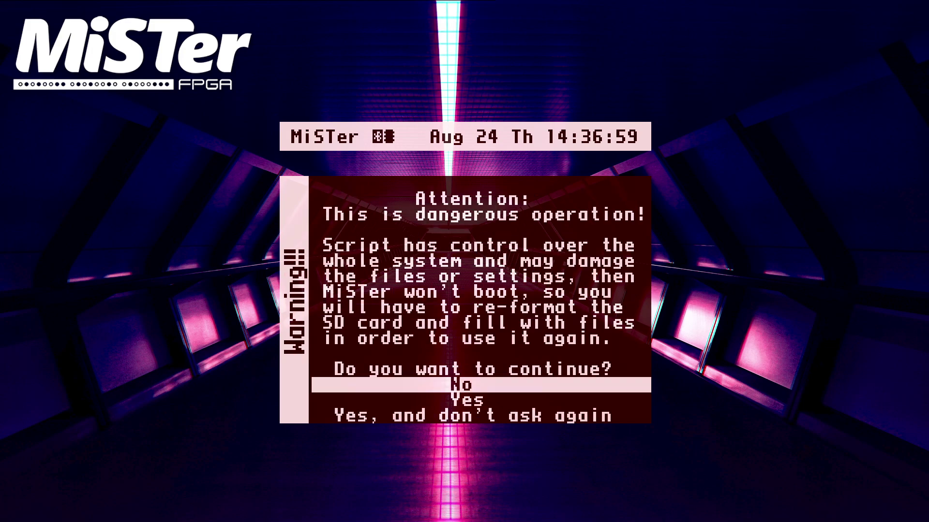
key("Down")
key("Return")
Step: Browse the script list to find the samba_on script
key("Down")
key("Down")
key("Down")
key("Down")
key("Down")
key("Down")
key("Down")
key("Down")
key("Down")
key("Down")
key("Down")
key("Down")
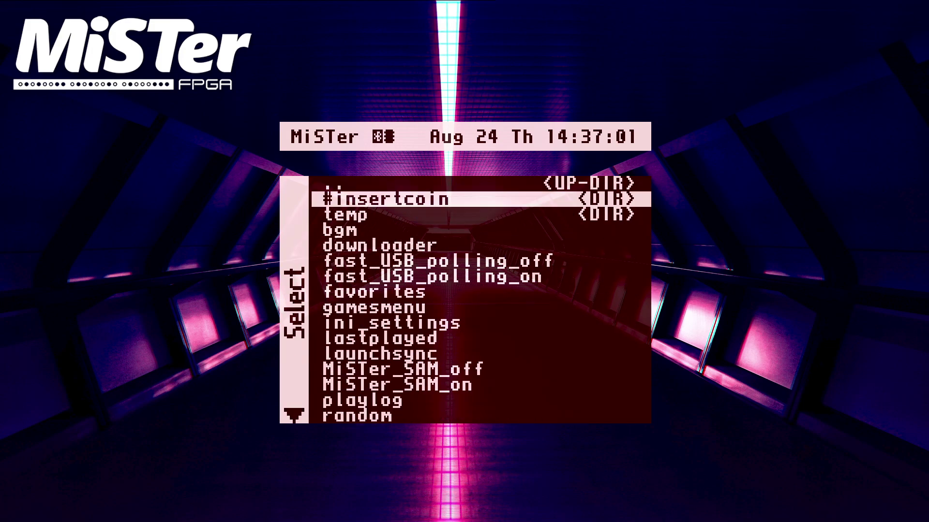
key("Down")
key("Down")
key("Down")
key("Down")
key("Down")
key("Down")
key("Down")
key("Down")
key("Down")
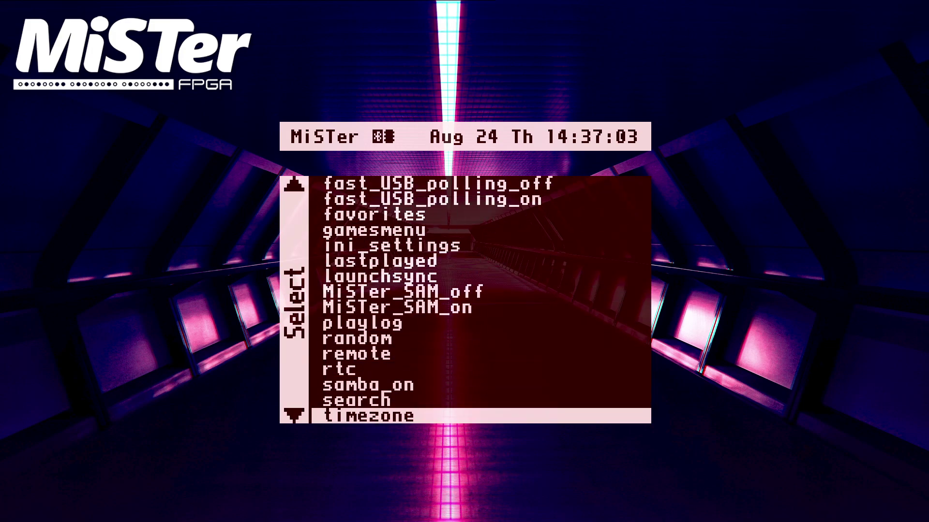
key("Up")
key("Up")
key("Up")
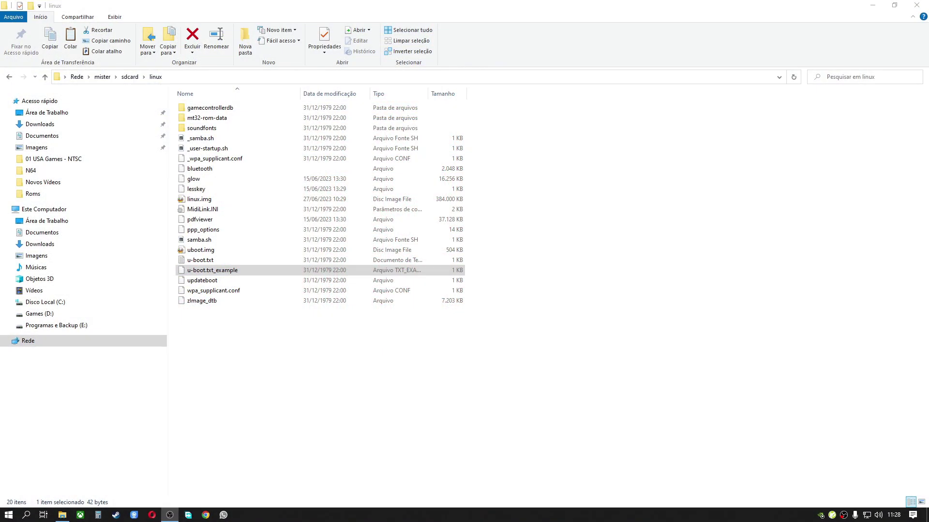
Step: Back in File Explorer, go to \\mister and open the sdcard share
left_click(173, 76)
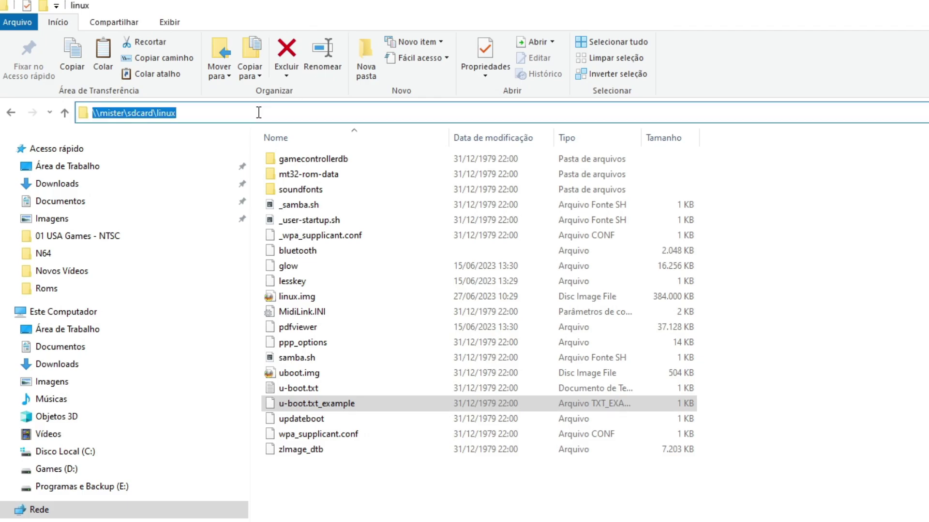
type("\\\\")
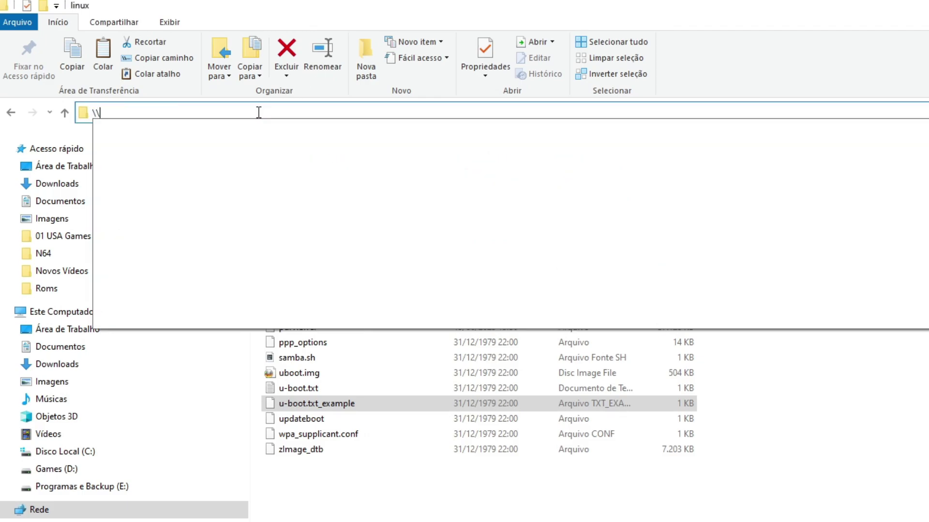
type("mister")
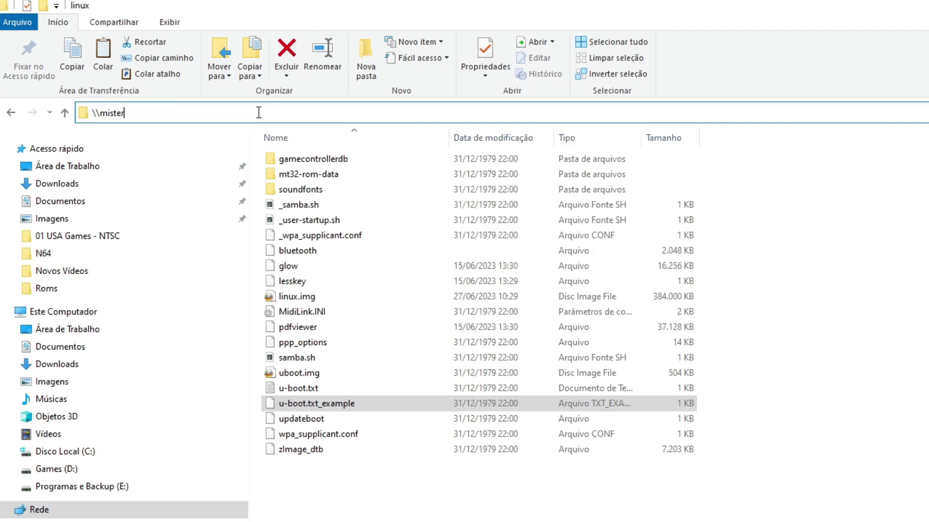
key("Return")
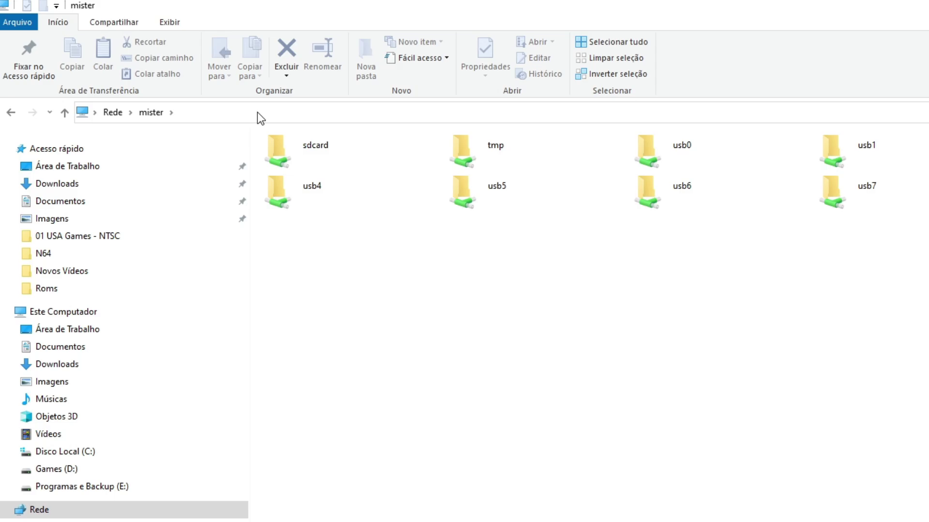
double_click(318, 156)
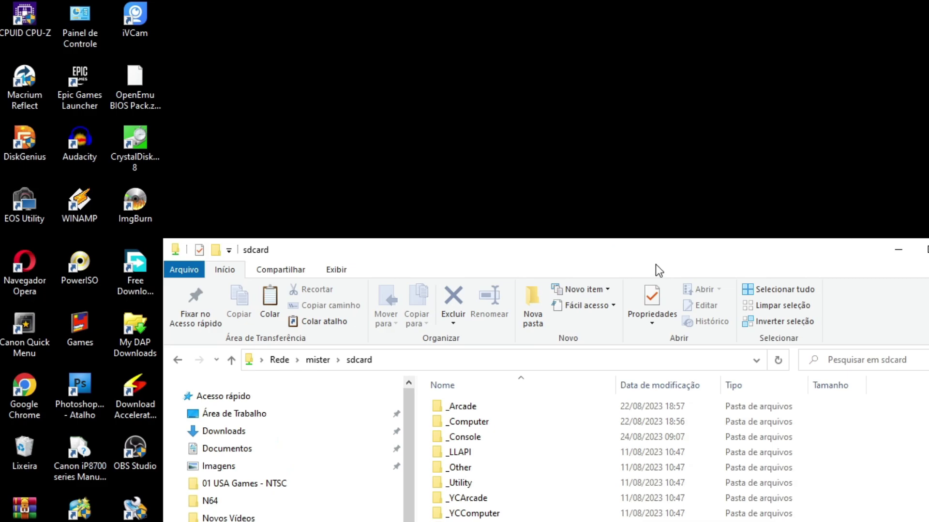
Step: Rename the MiSTer file in the sdcard folder as MiSTer_antigo
left_click_drag(655, 265, 740, 82)
scroll(850, 316, "down", 5)
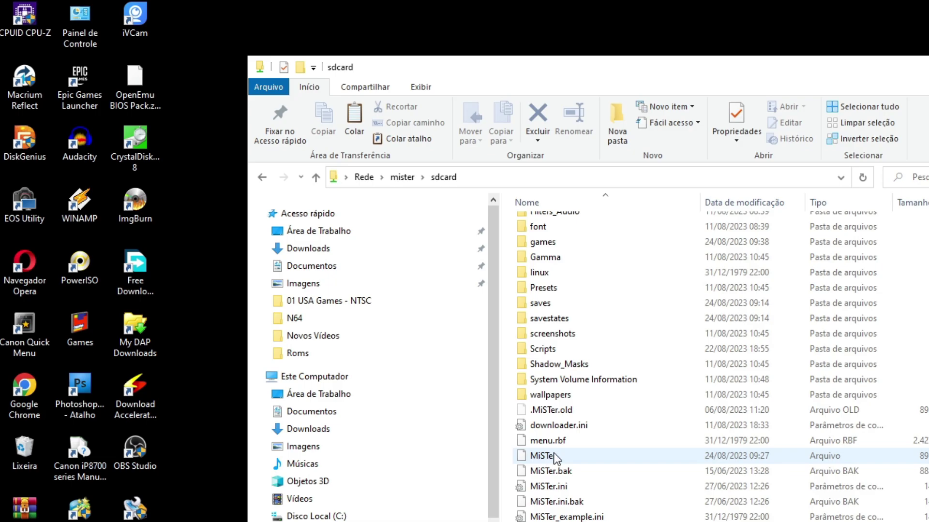
left_click(556, 454)
left_click(552, 454)
left_click(562, 455)
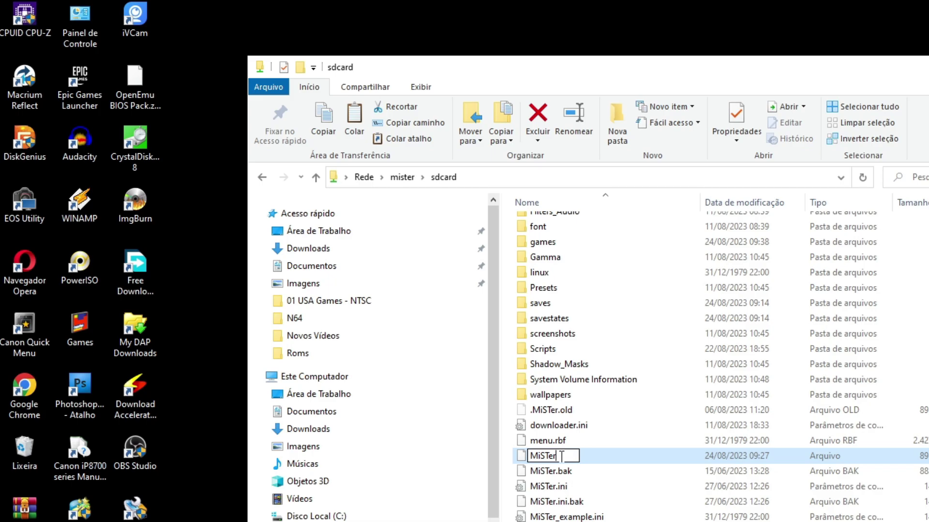
type("_antigo")
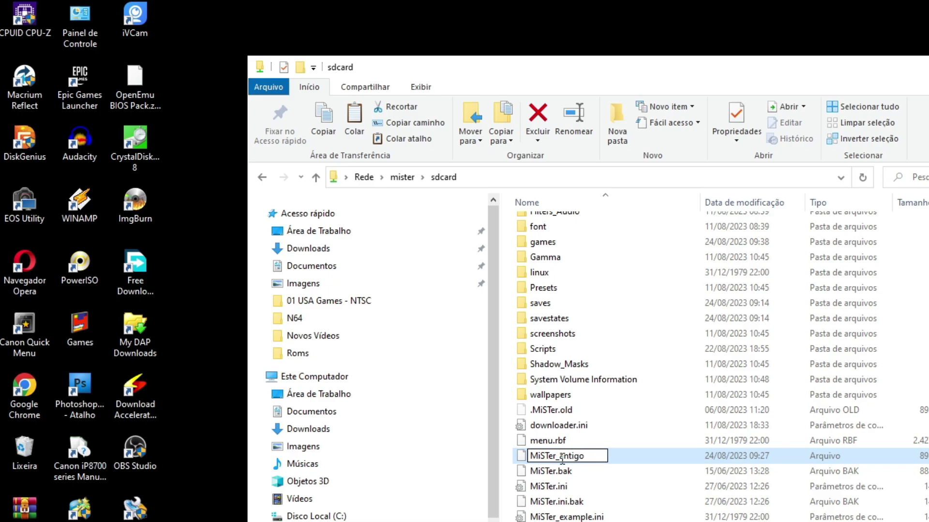
left_click(540, 503)
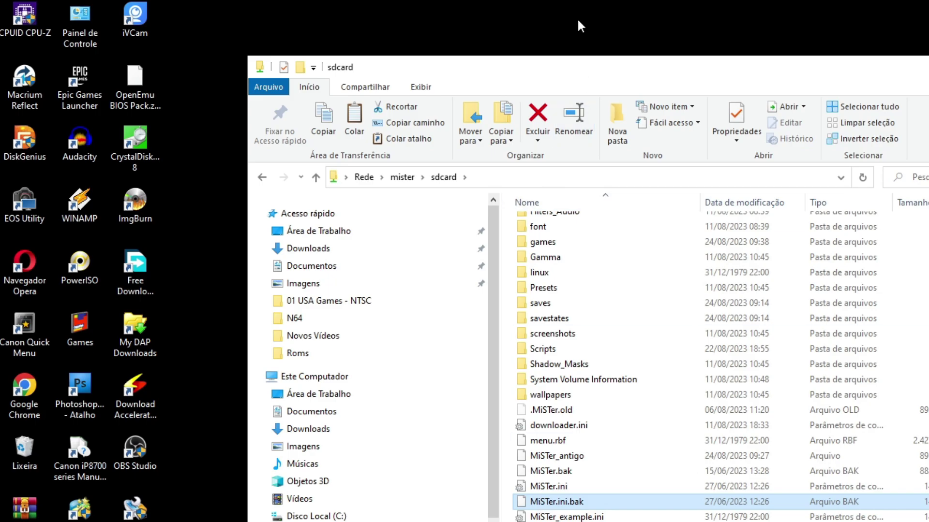
Step: Open the desktop folder n64_MISTER beside the sdcard window and copy its MiSTer file into sdcard
left_click_drag(452, 72, 701, 74)
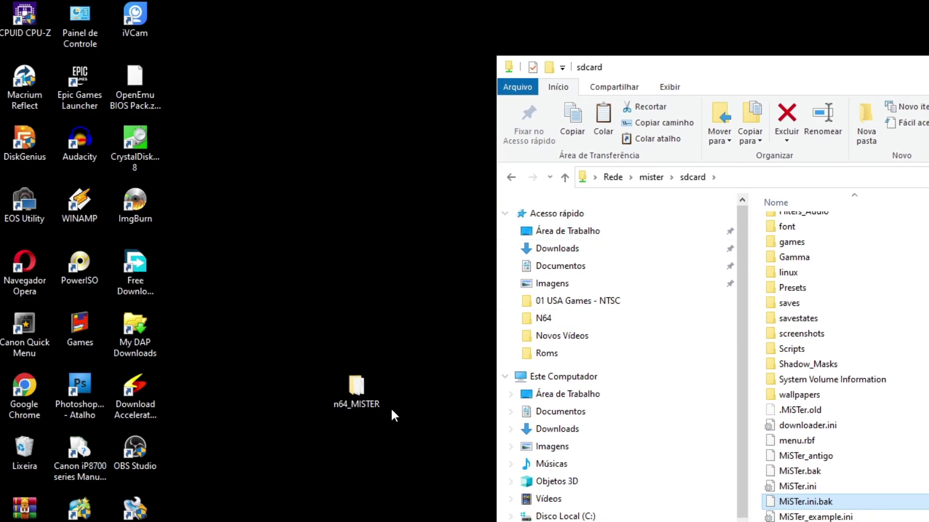
double_click(356, 386)
left_click_drag(788, 93, 161, 103)
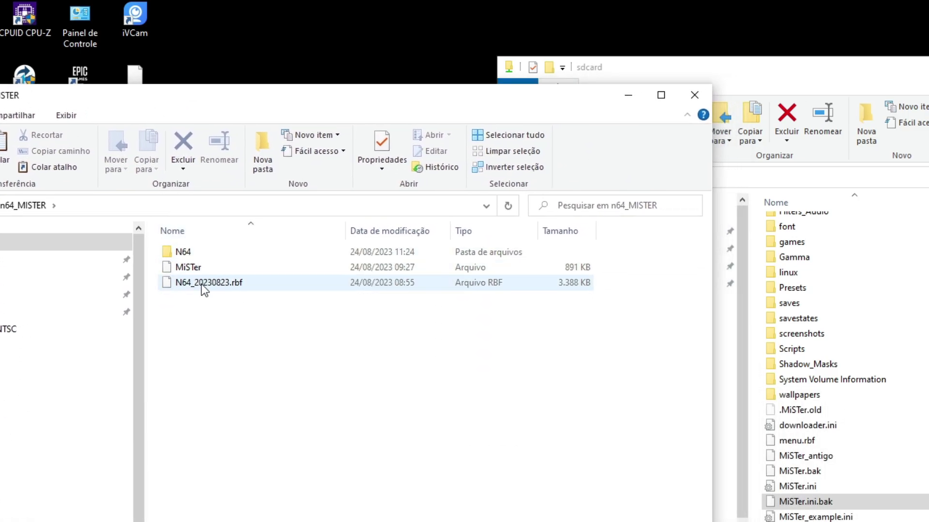
left_click(181, 268)
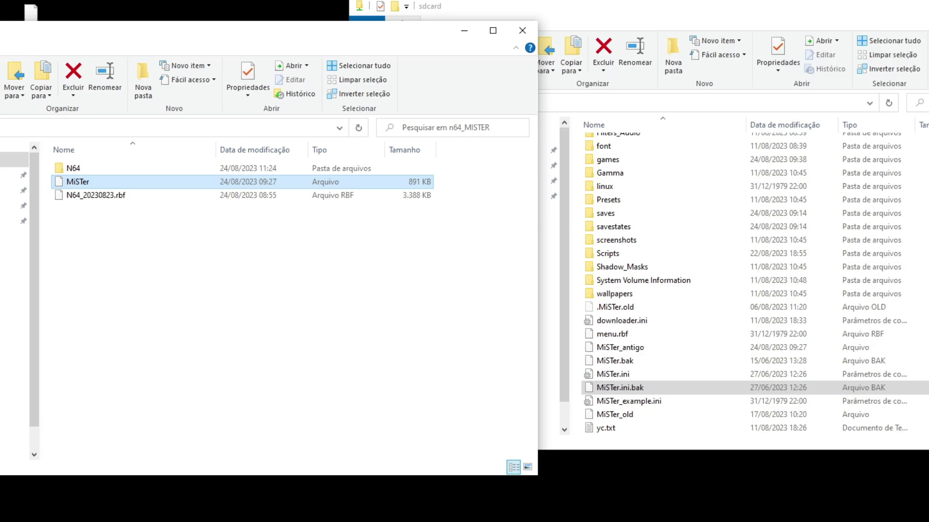
key("alt+Tab")
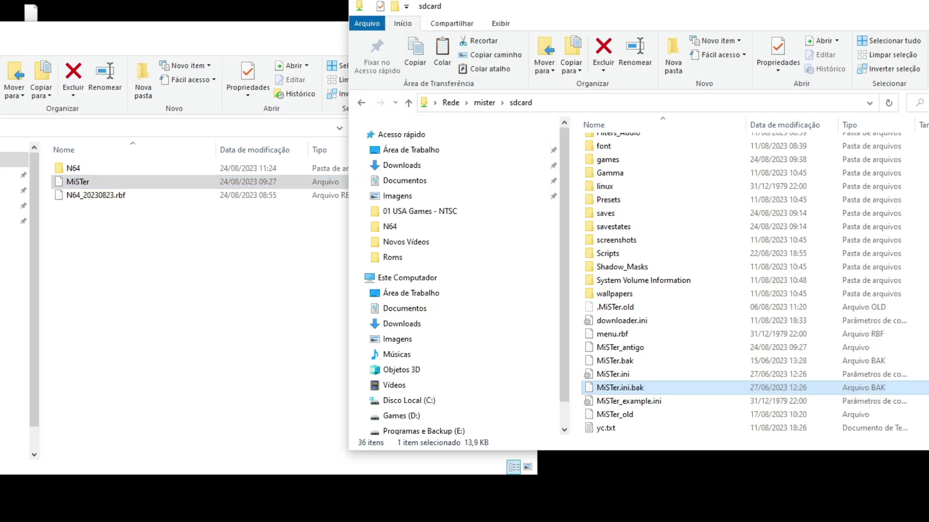
key("ctrl+v")
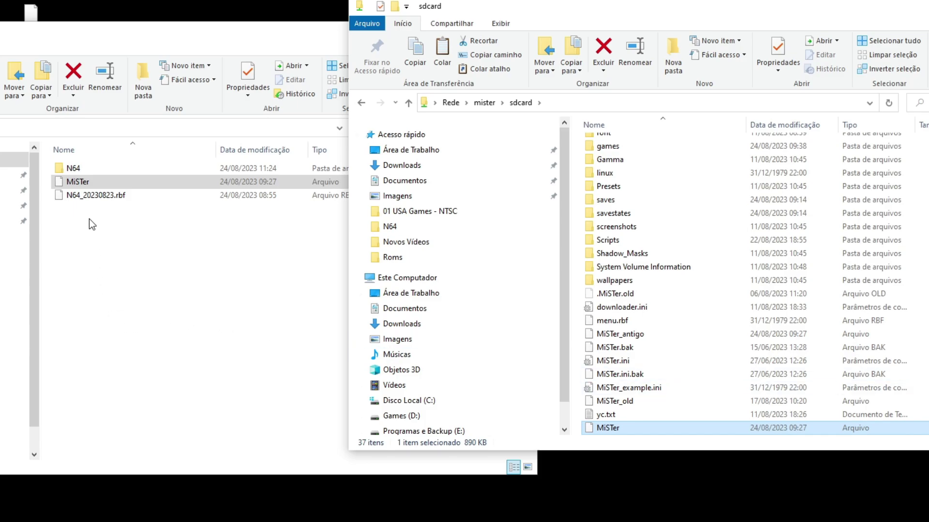
Step: Copy N64_20230823.rbf from n64_MISTER into the sdcard's _Console folder, choosing to skip the file if it already exists there
scroll(653, 319, "up", 5)
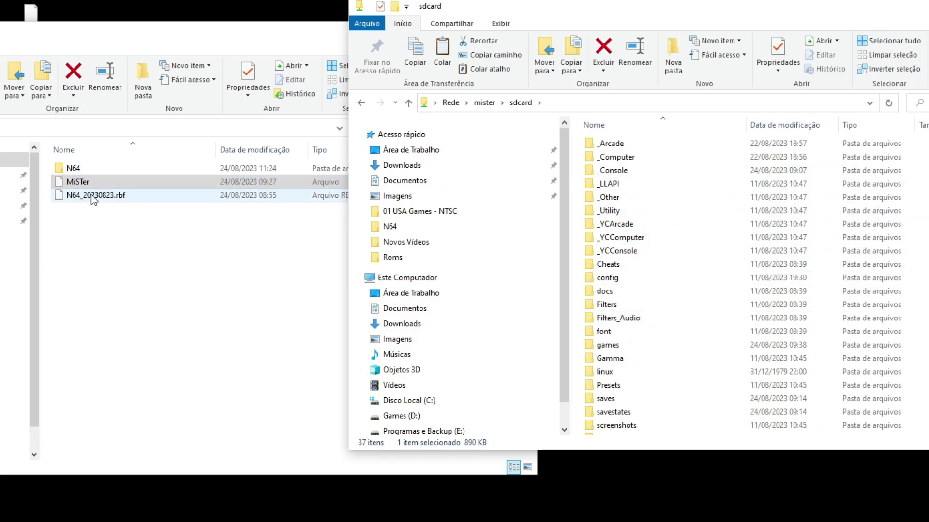
left_click(106, 199)
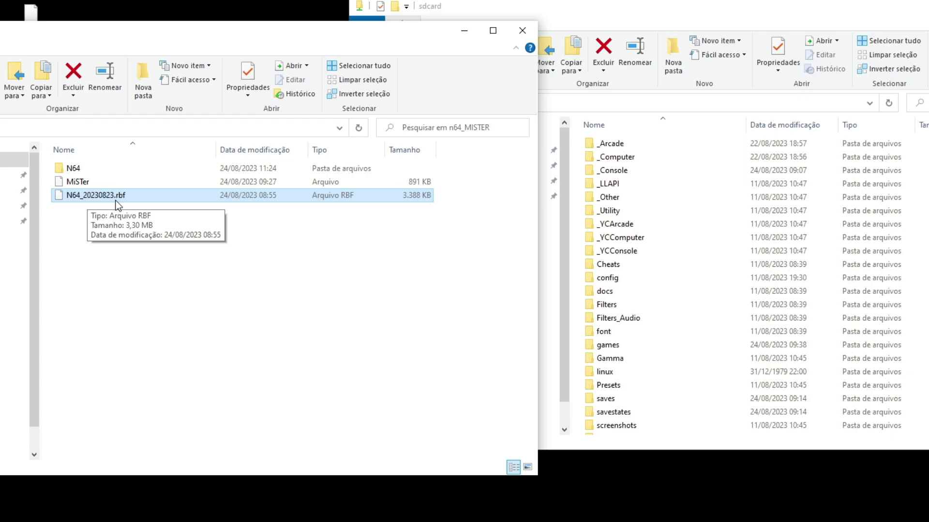
left_click_drag(98, 201, 608, 173)
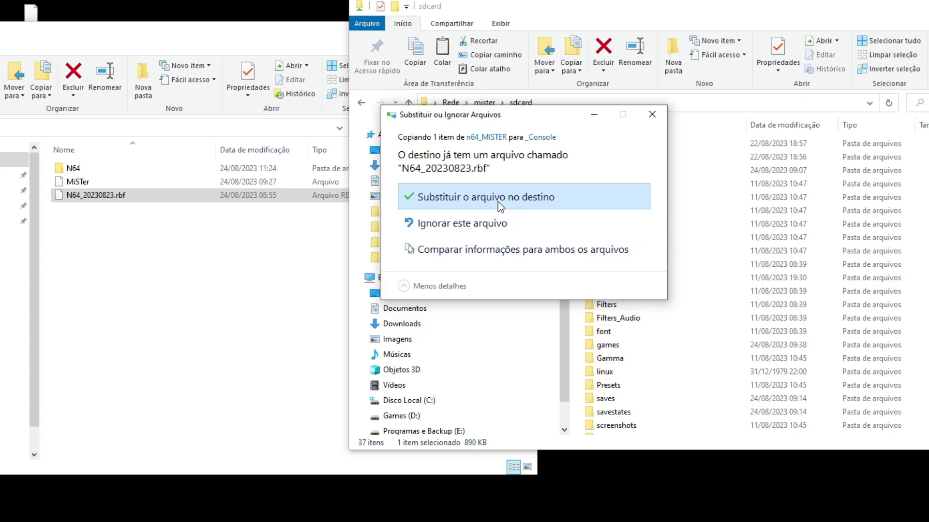
left_click(481, 229)
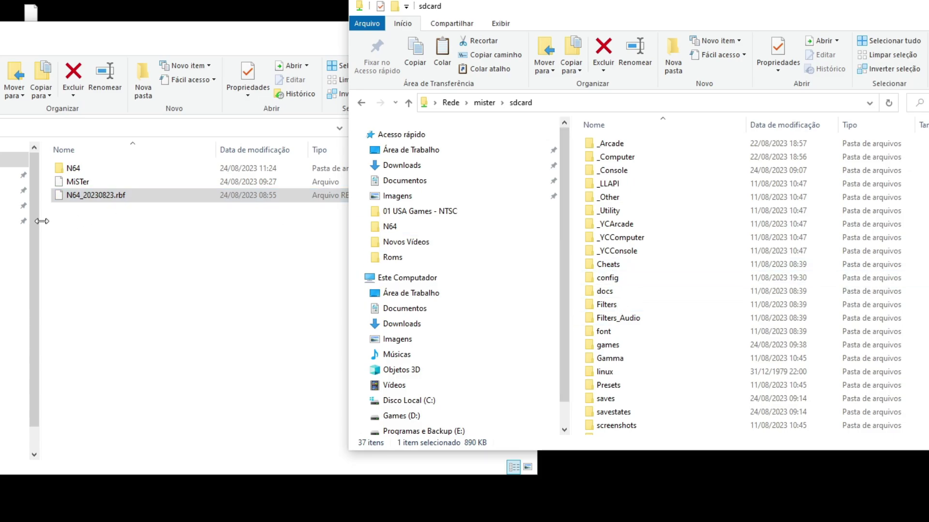
Step: Open the games folder on the sdcard share and go into its N64 subfolder
scroll(719, 260, "down", 5)
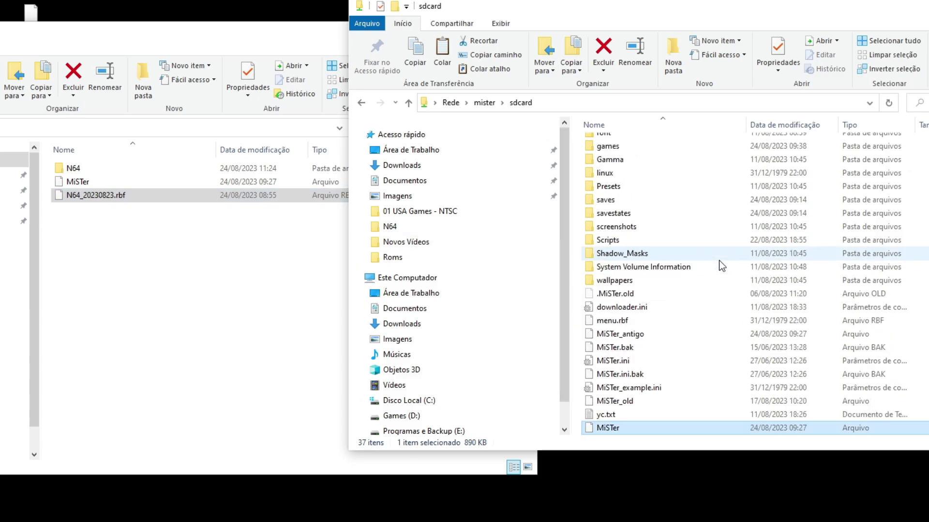
scroll(715, 264, "up", 3)
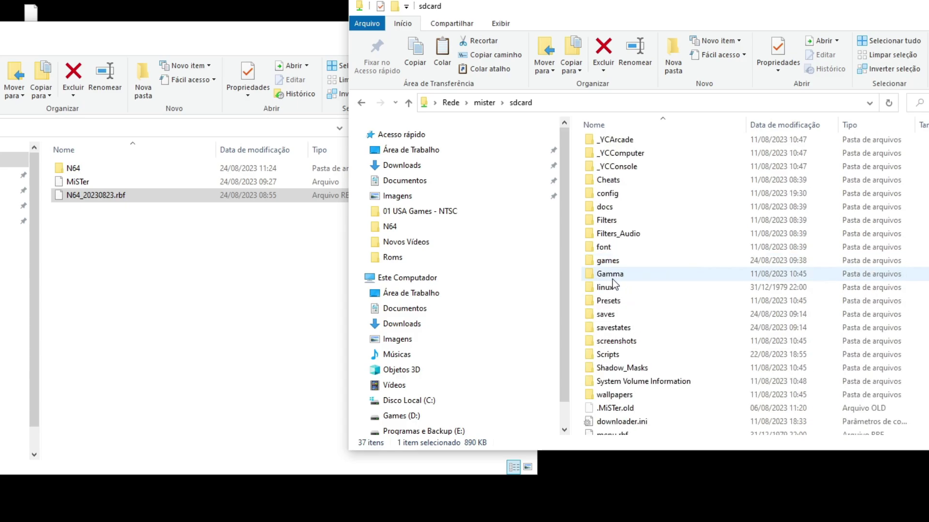
left_click(608, 262)
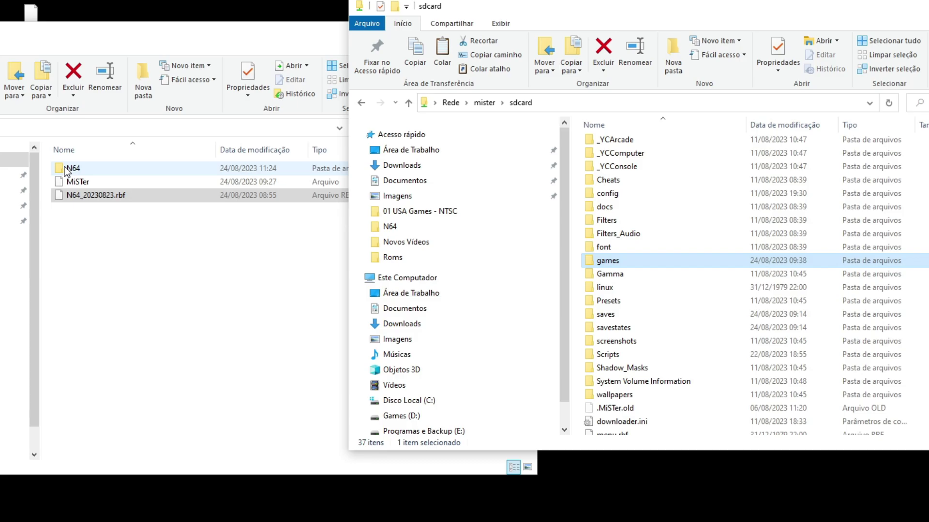
double_click(608, 262)
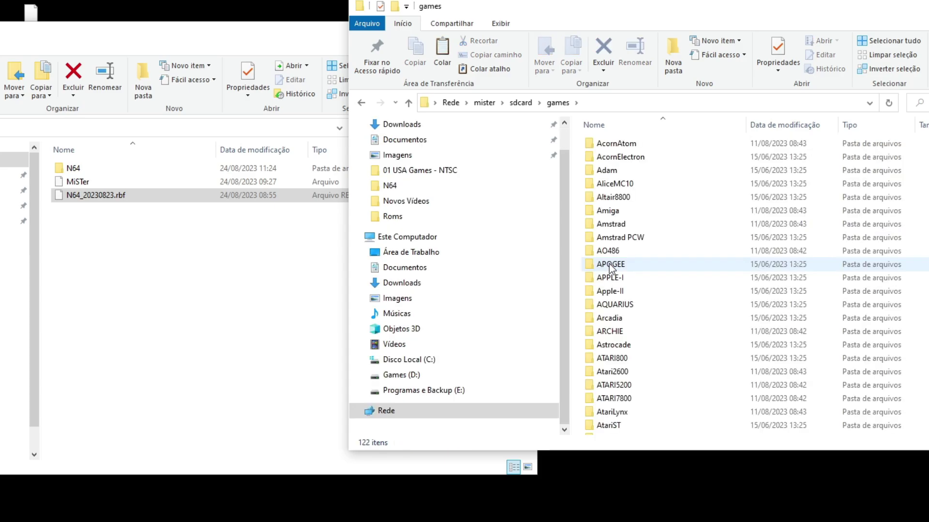
scroll(797, 238, "down", 3)
scroll(797, 238, "down", 15)
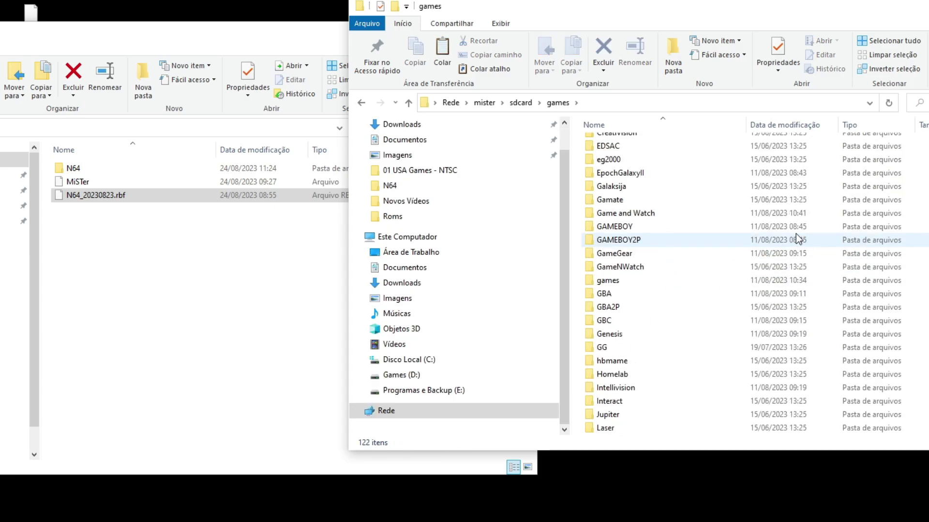
scroll(825, 309, "down", 2)
scroll(825, 309, "down", 1)
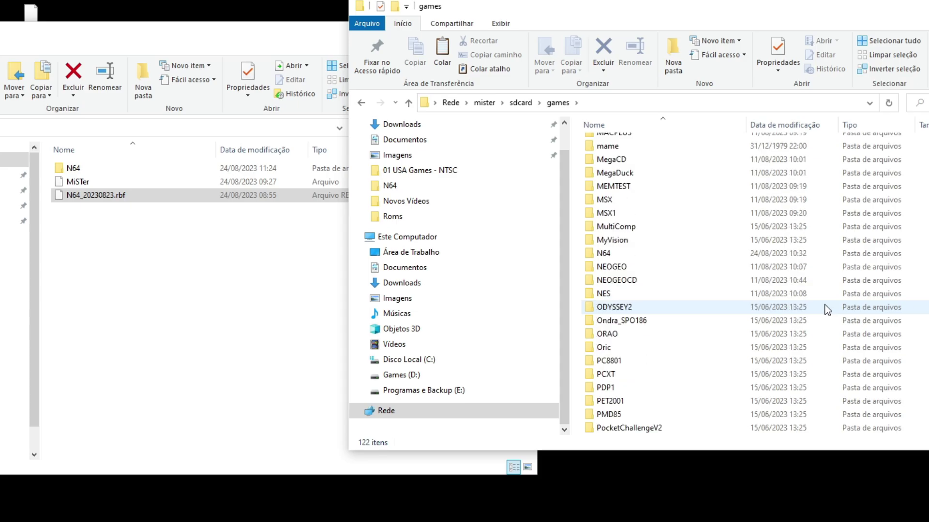
scroll(825, 309, "up", 1)
double_click(600, 288)
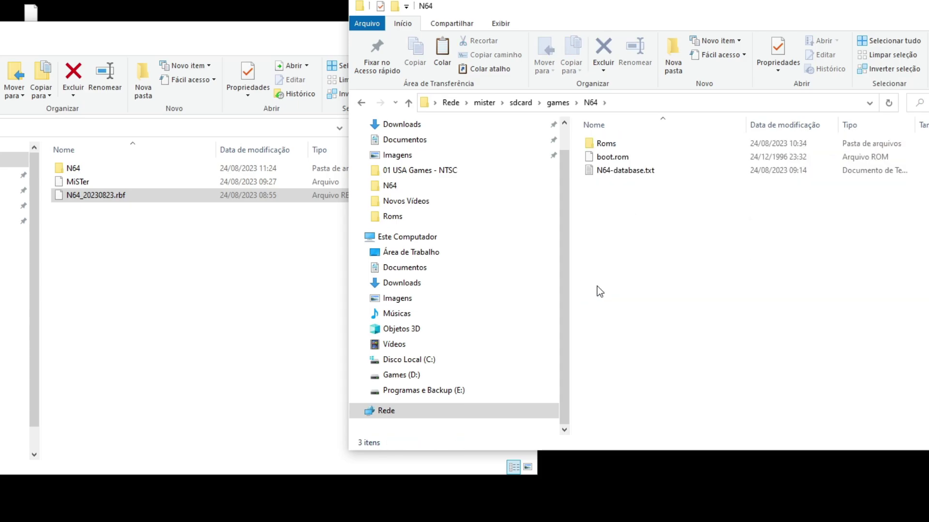
Step: Check boot.rom and N64-database.txt in the N64 folder, and open its Roms subfolder to view the game files
left_click(612, 157)
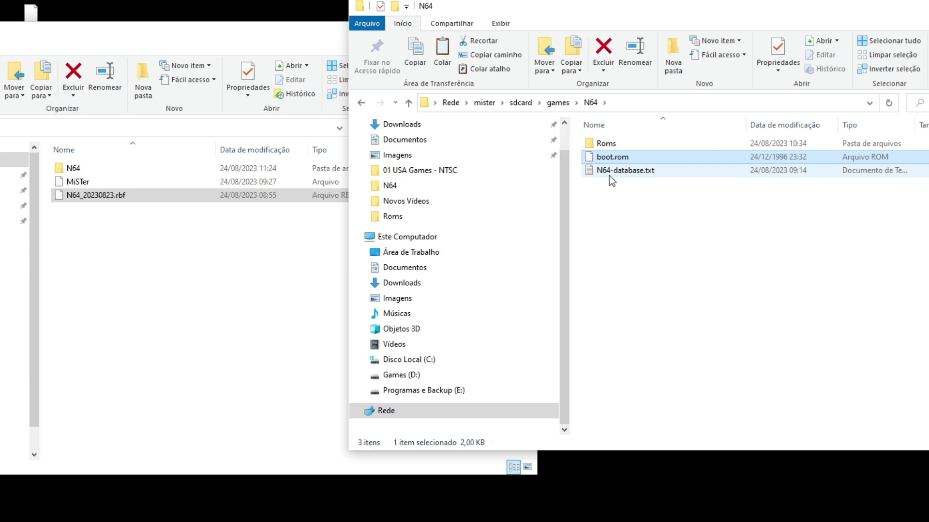
left_click(608, 174)
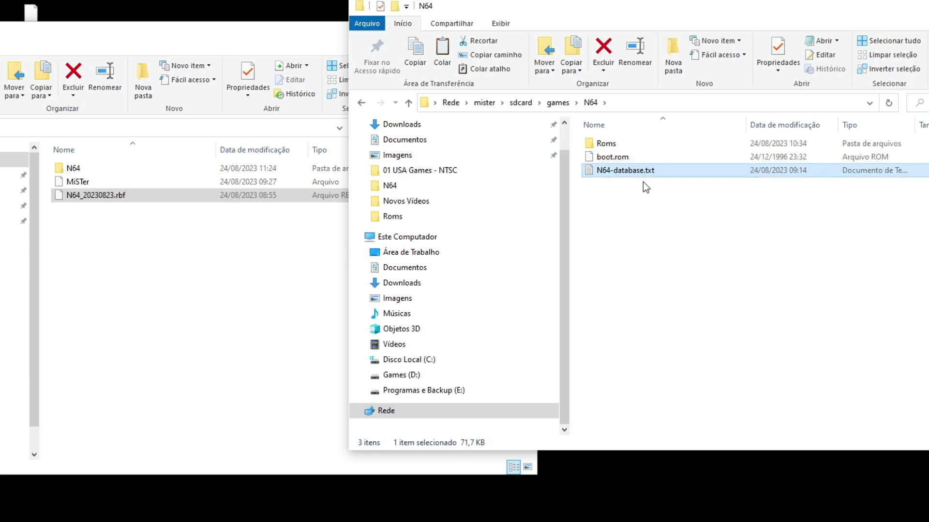
left_click(633, 263)
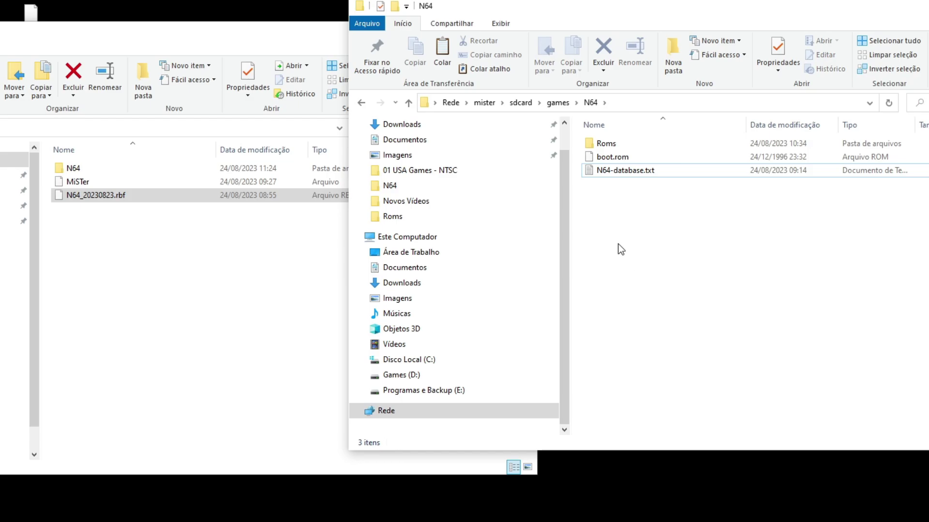
left_click(616, 143)
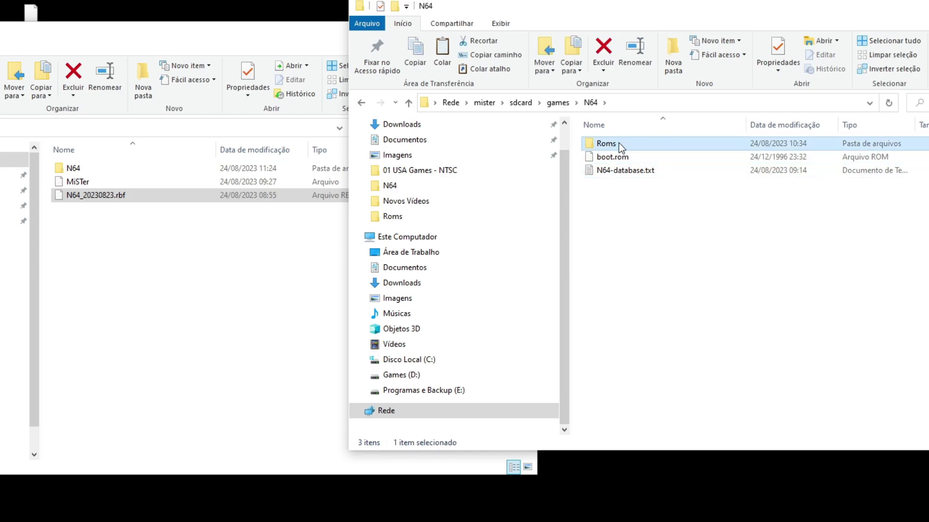
double_click(619, 144)
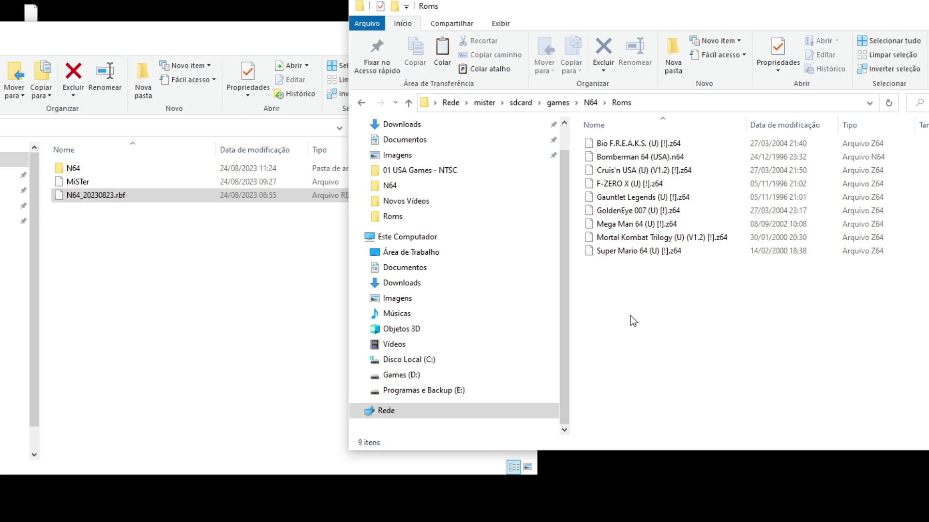